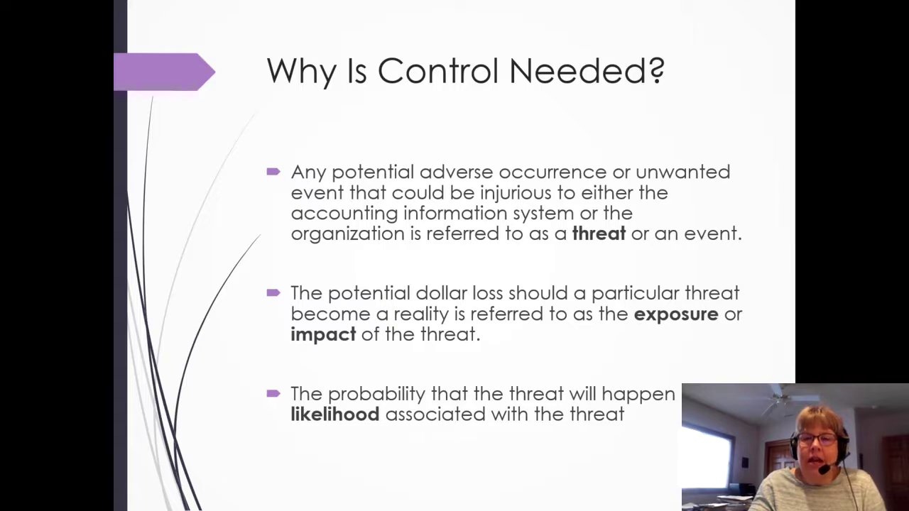
Leave the lecture slides and bring up the Problem 5 spreadsheet in Excel.
key("alt+Tab")
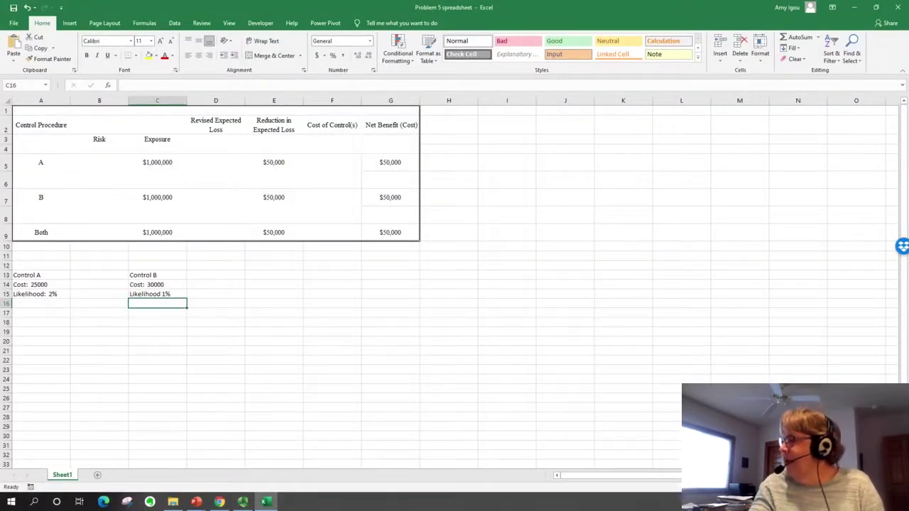
scroll(454, 284, "up", 3)
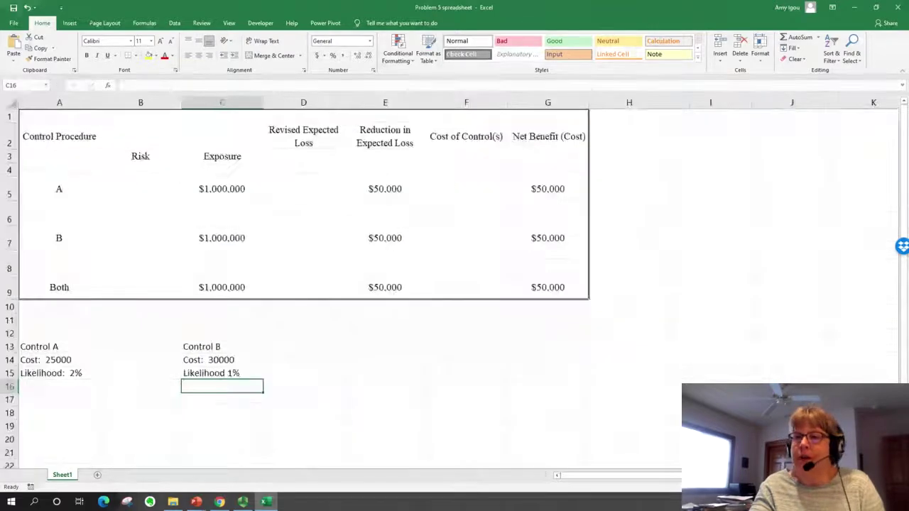
scroll(374, 426, "up", 3)
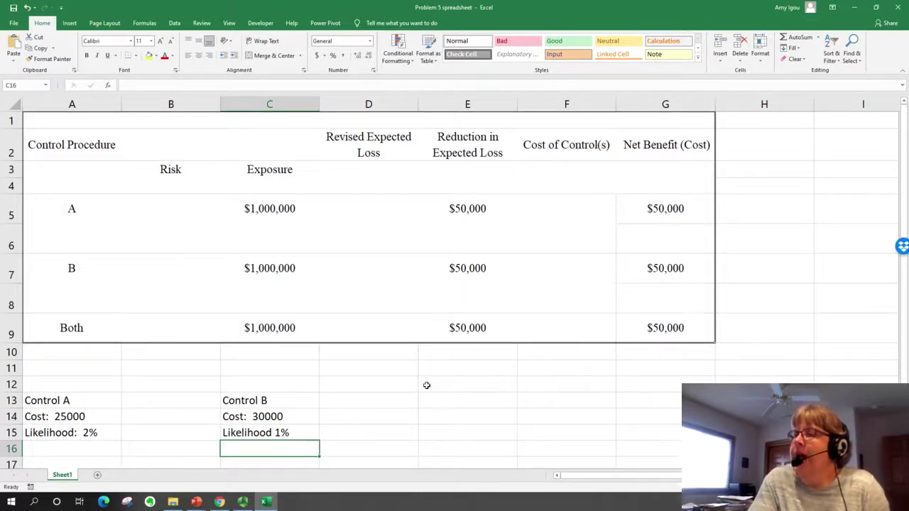
Label E12 'Original Threat' and enter '$1 million' beside it in F12.
left_click(464, 388)
type("Oring")
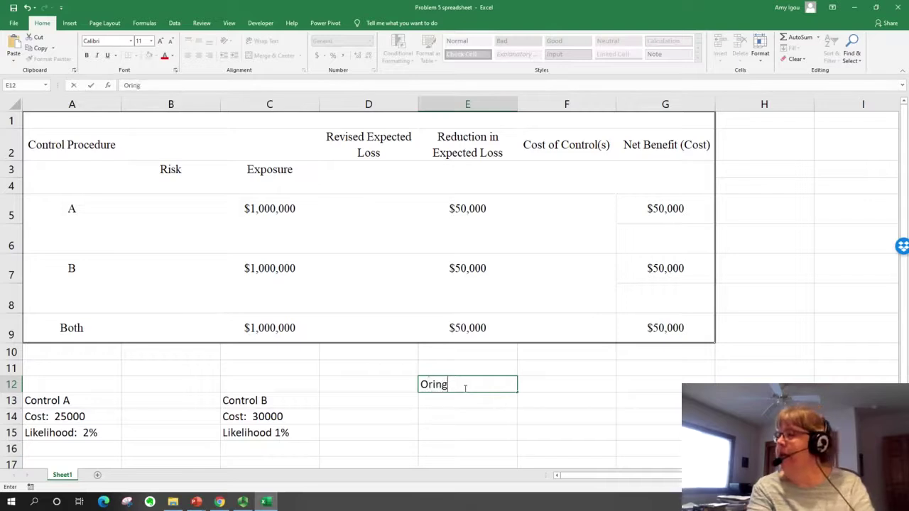
key("BackSpace")
key("BackSpace")
type("g")
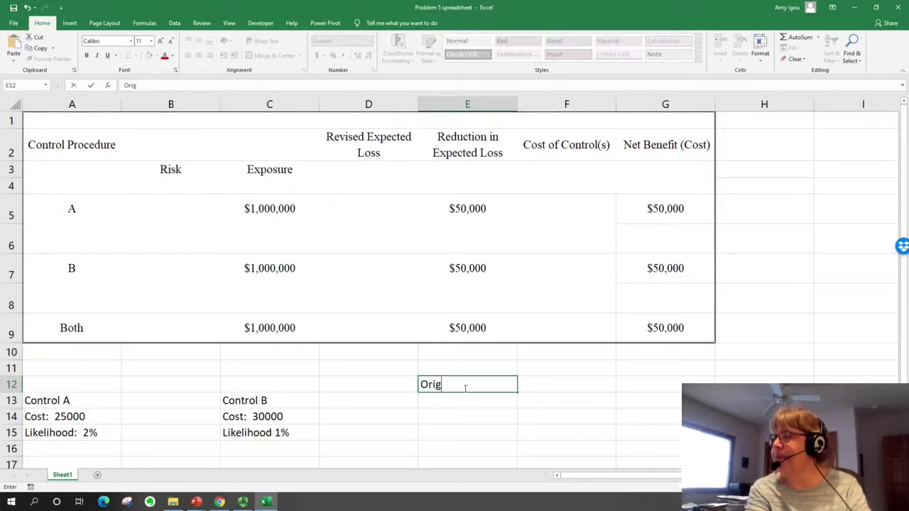
type("in")
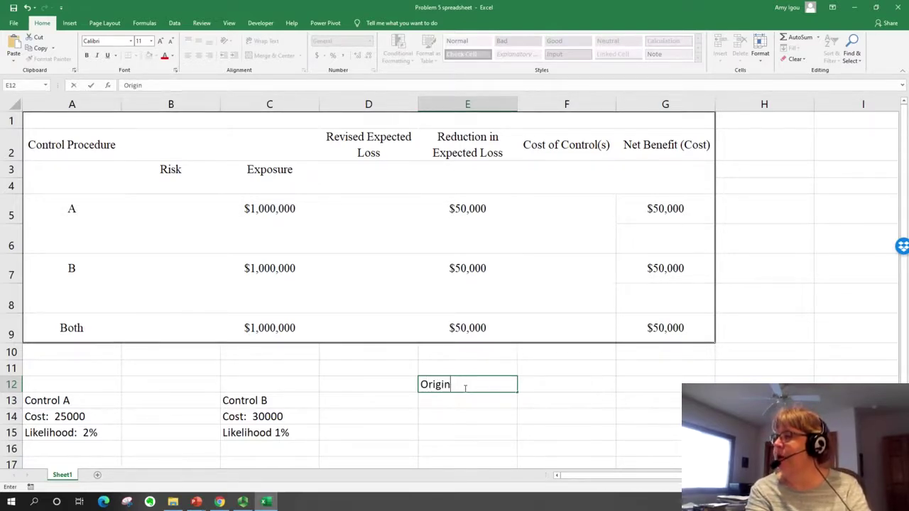
type("al Threat")
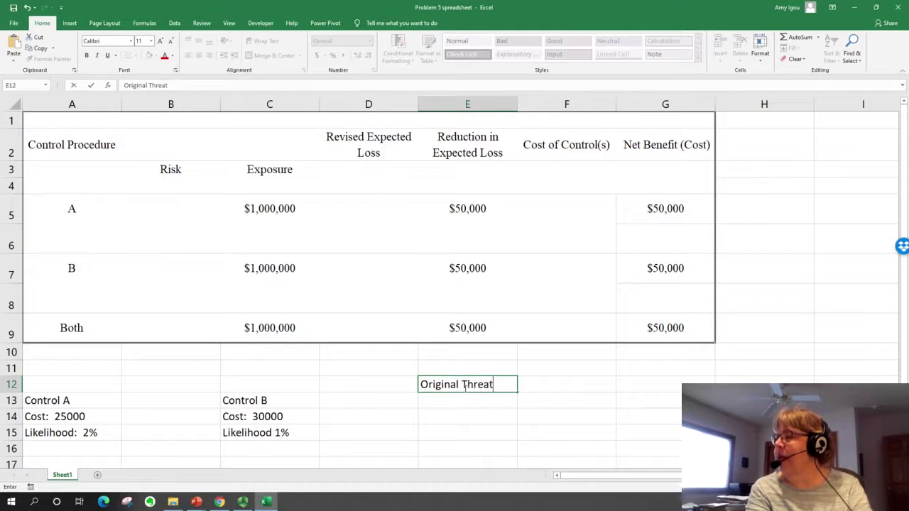
key("Tab")
type("$1 million")
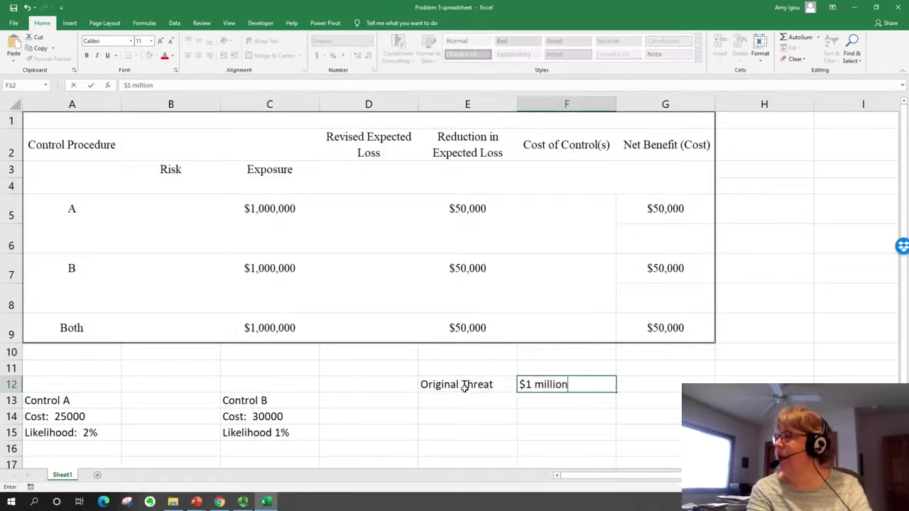
key("Return")
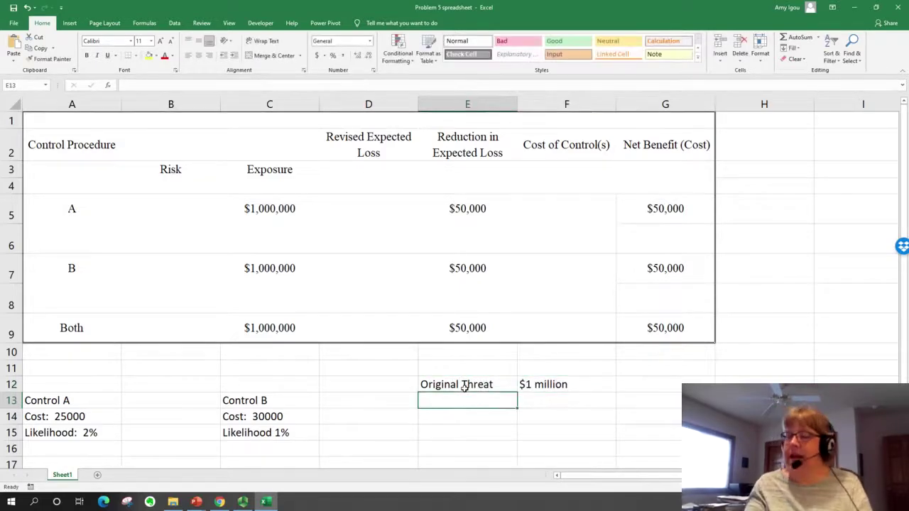
Enter 5% in F13 below the threat amount, then inspect E5's formula.
key("Right")
key("Right")
key("Left")
type("5%")
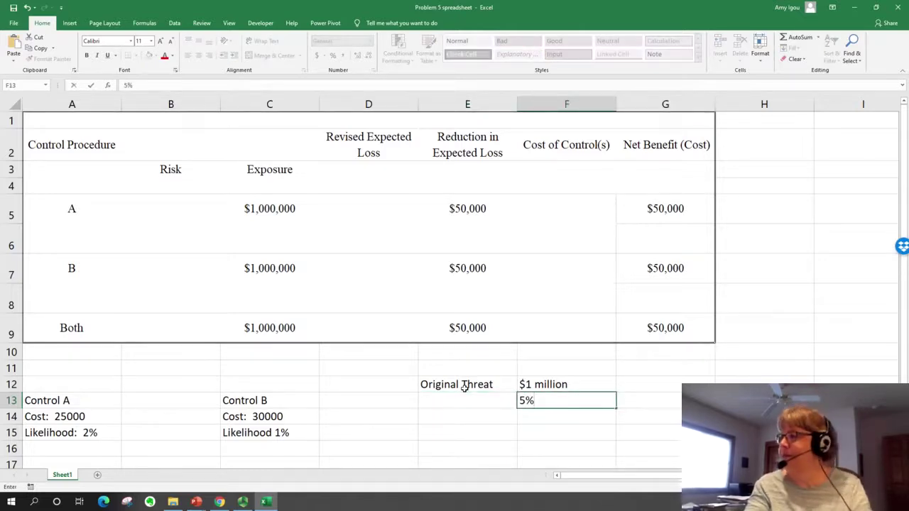
key("Return")
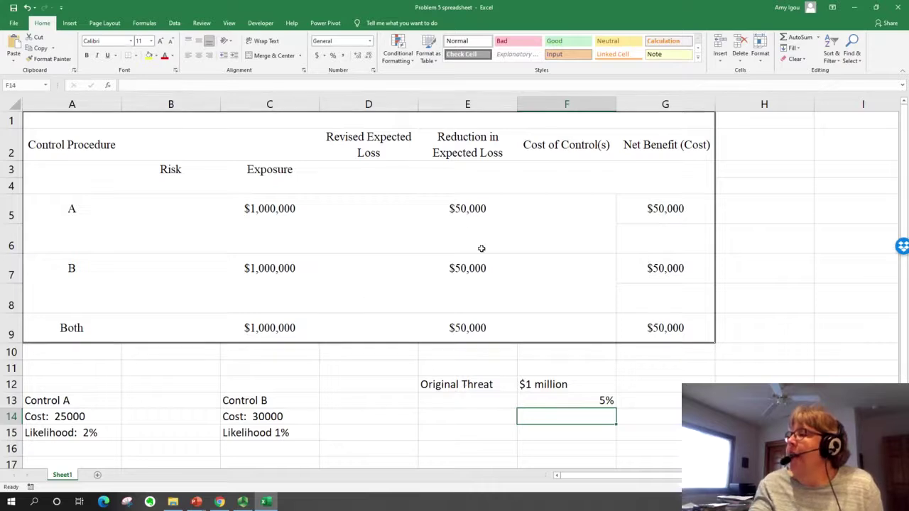
left_click(462, 211)
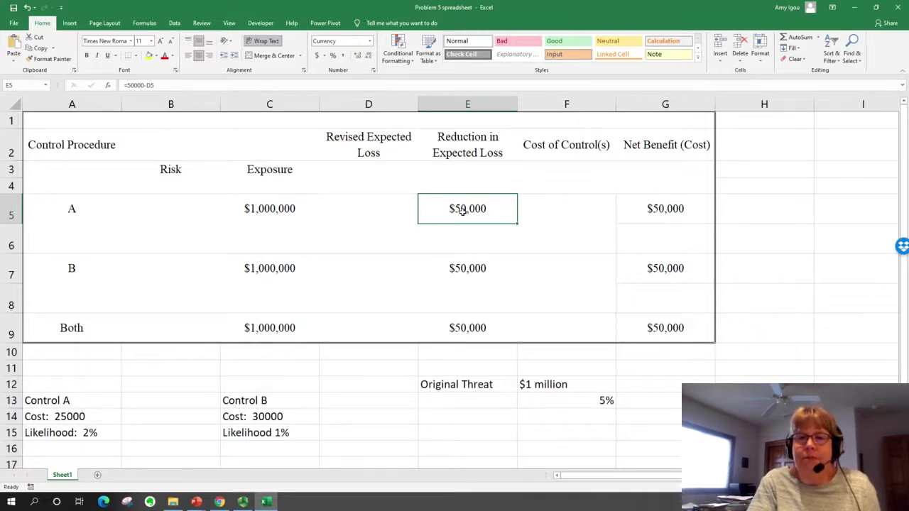
Rename the B3 header to 'Likelihood' and set Control A's likelihood to 0.02.
left_click(172, 171)
type("Lik")
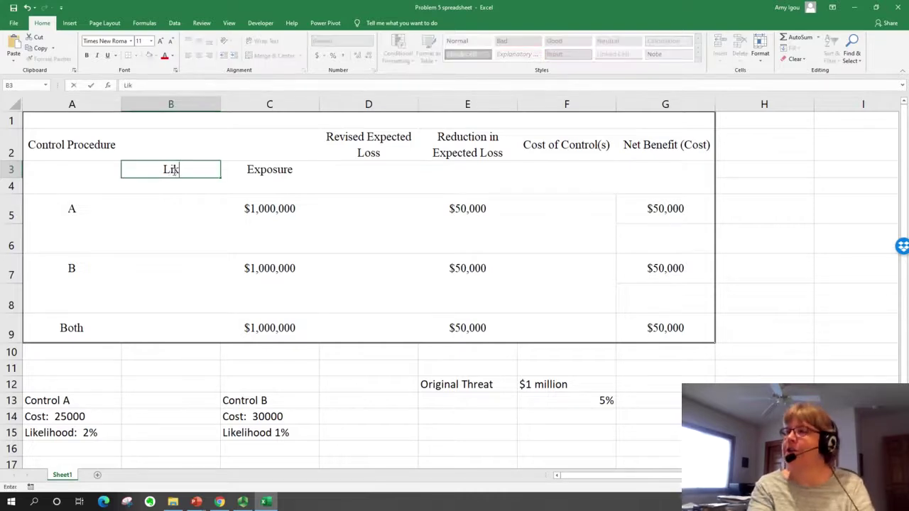
type("elihood")
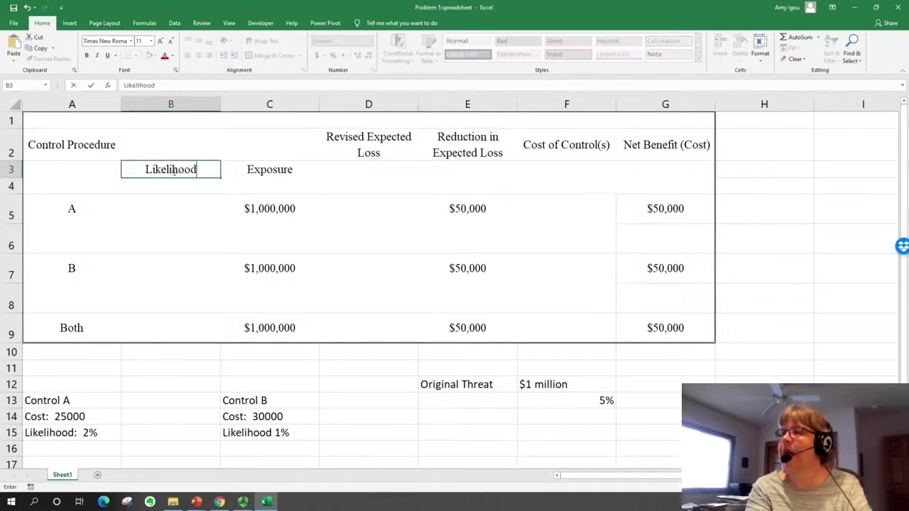
key("Return")
key("Down")
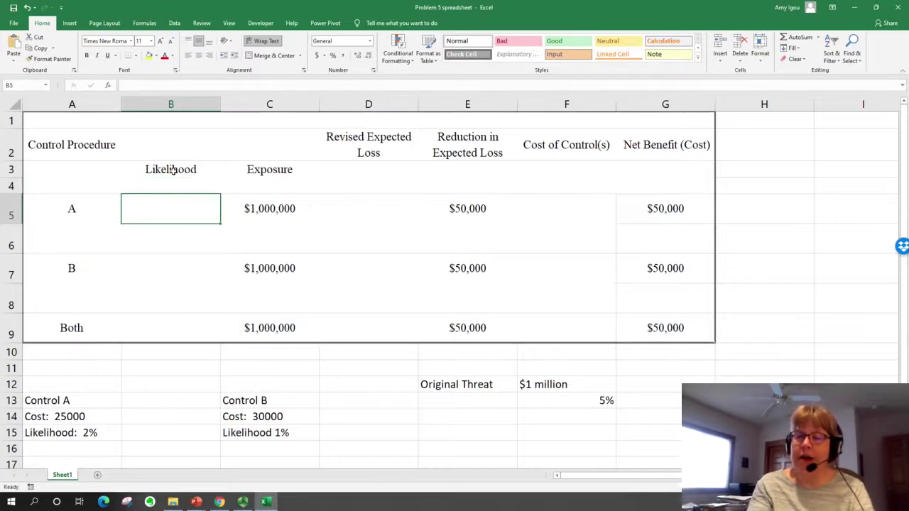
type(".02")
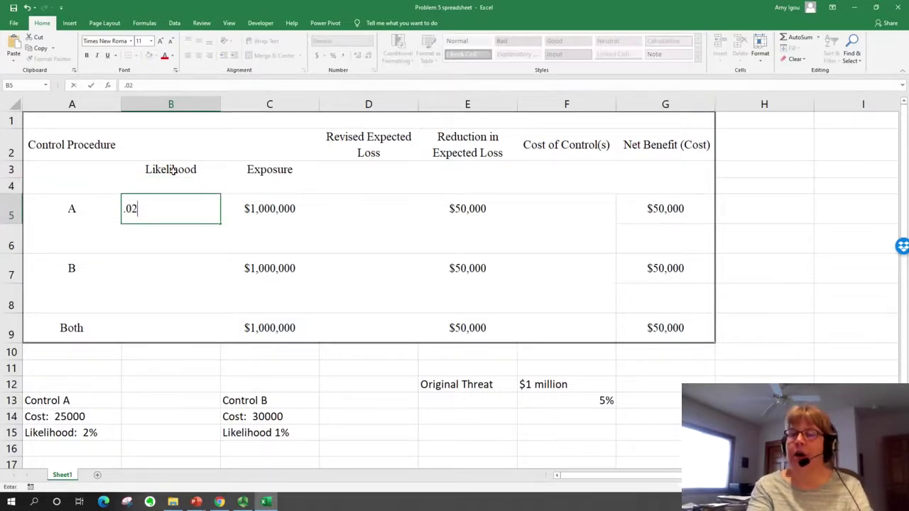
key("Tab")
key("Tab")
Compute Control A's revised expected loss in D5 as =B5*C5, giving $20,000.
type("+")
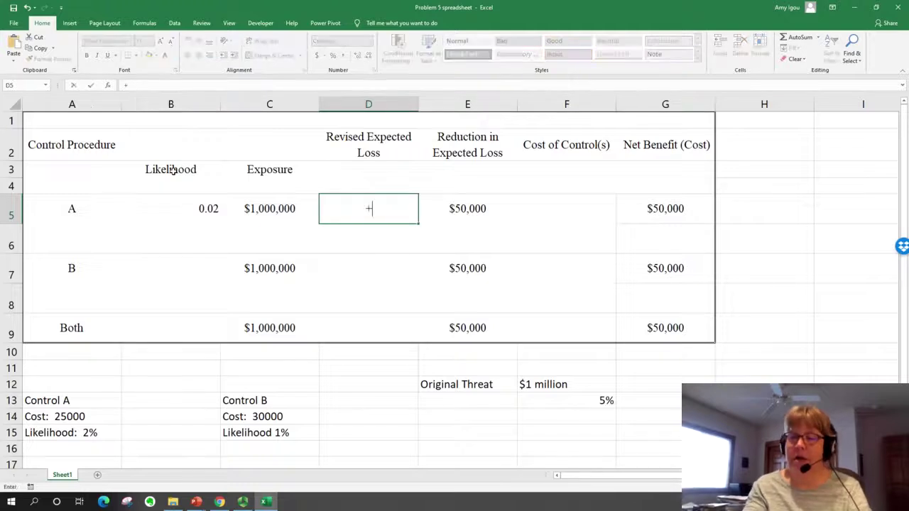
key("Left")
key("Left")
type("*")
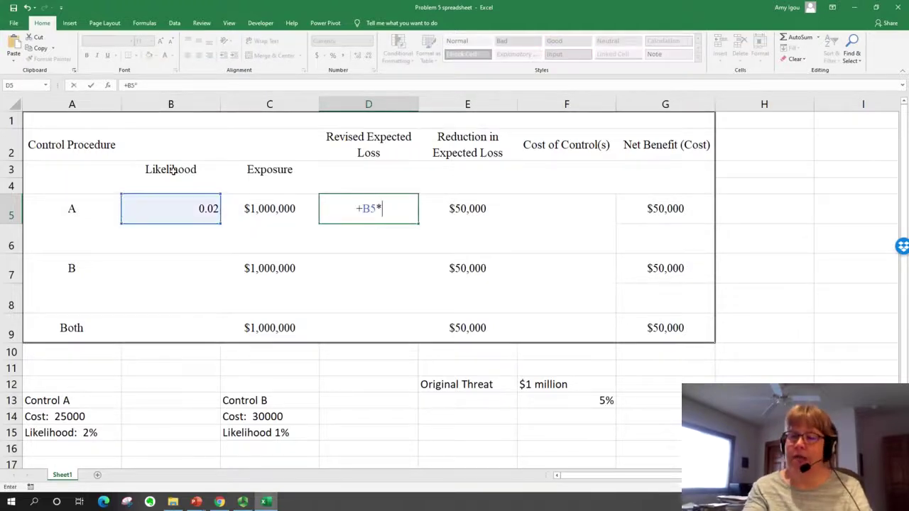
key("Left")
key("Return")
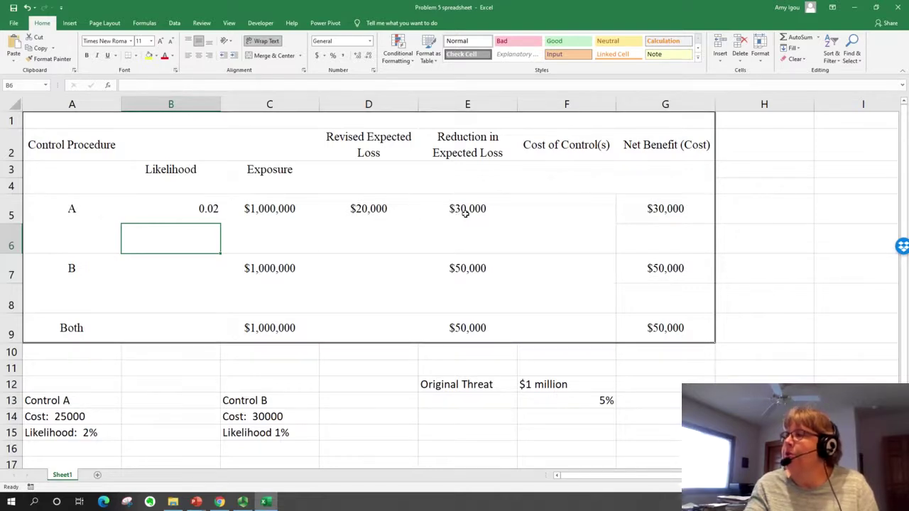
Set Control A's cost of control in F5 to 25000.
left_click(540, 213)
type("2")
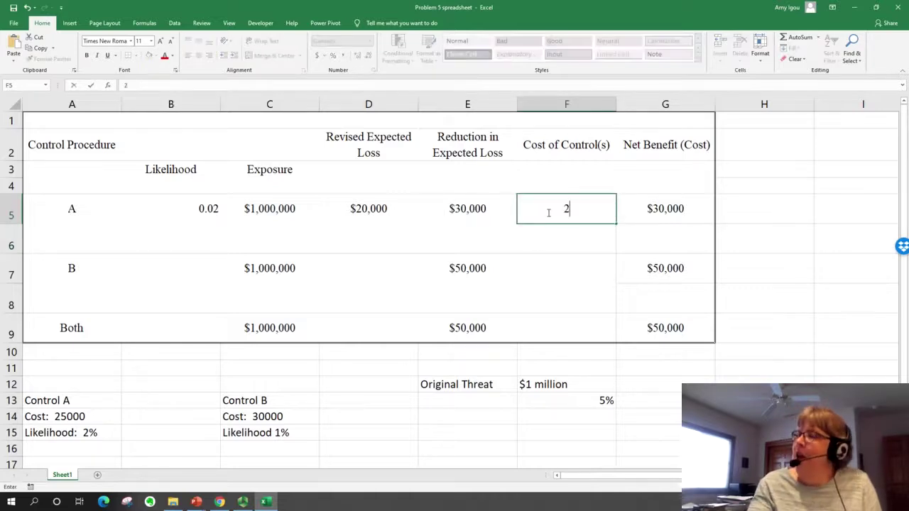
type("5000")
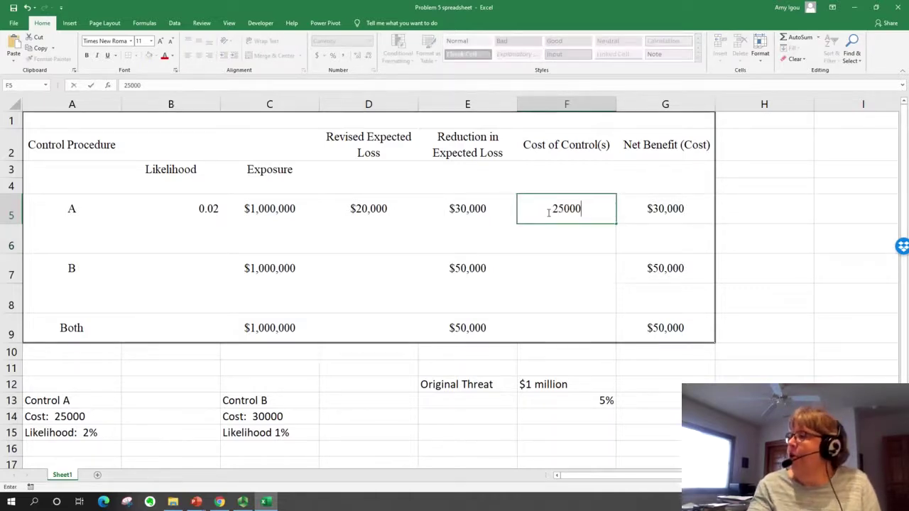
key("Return")
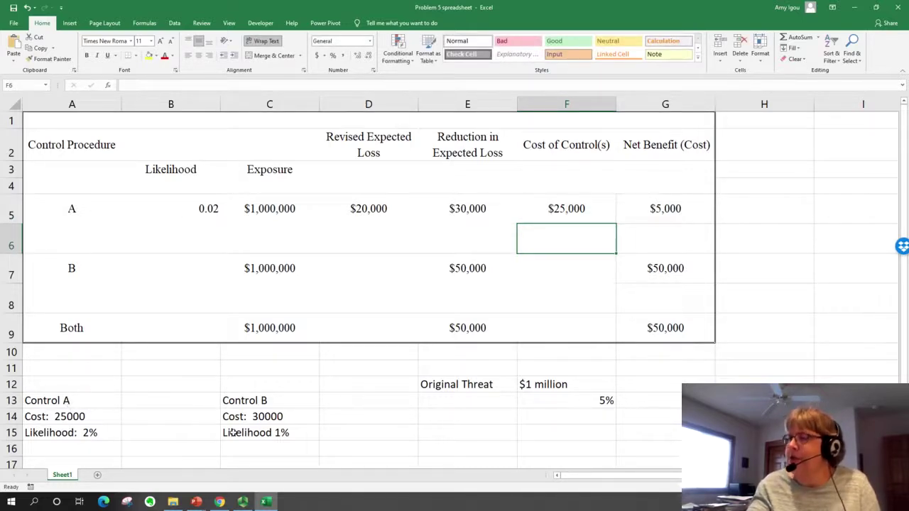
Enter 0.01 as Control B's likelihood in B7.
left_click(204, 276)
type(".01")
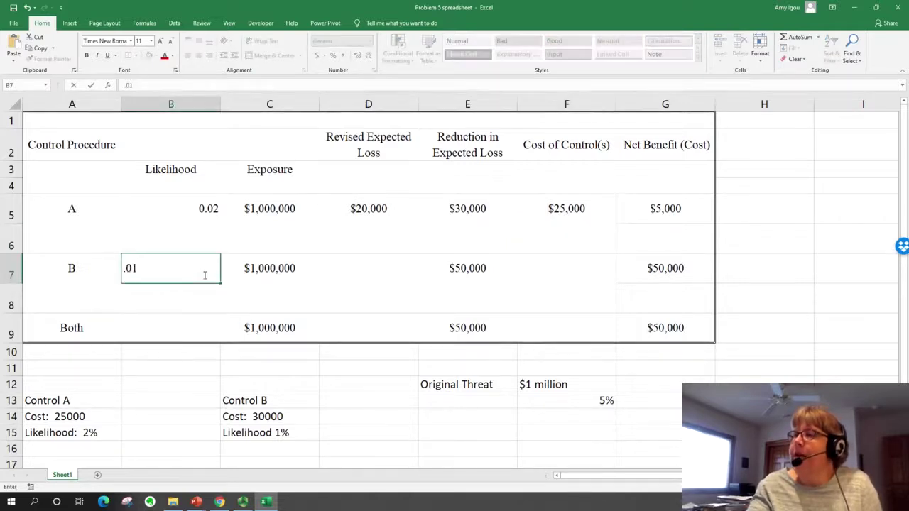
key("Return")
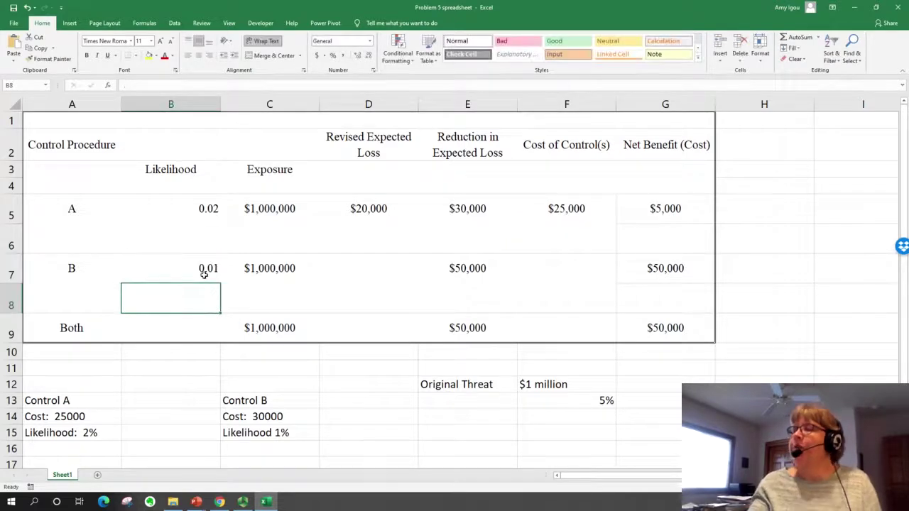
Copy the expected-loss formula from D5 into D7 for Control B.
left_click(376, 226)
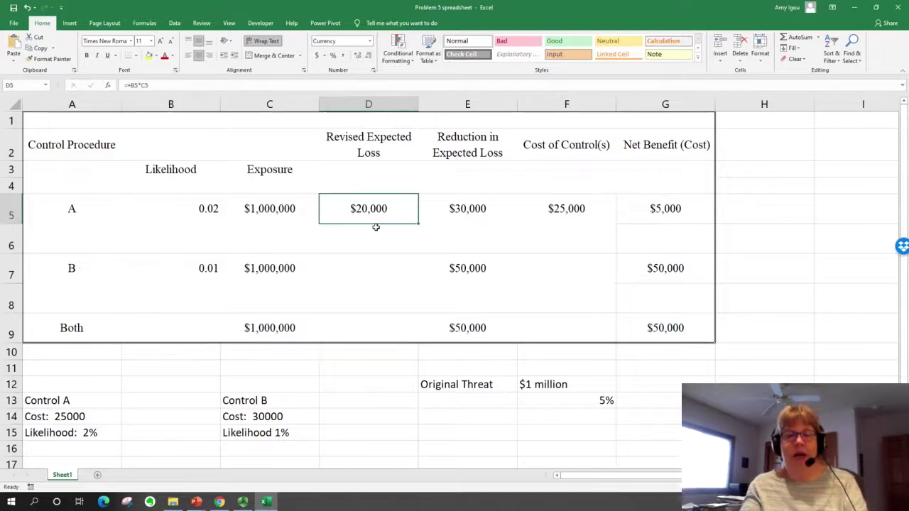
key("ctrl+c")
key("Down")
key("Down")
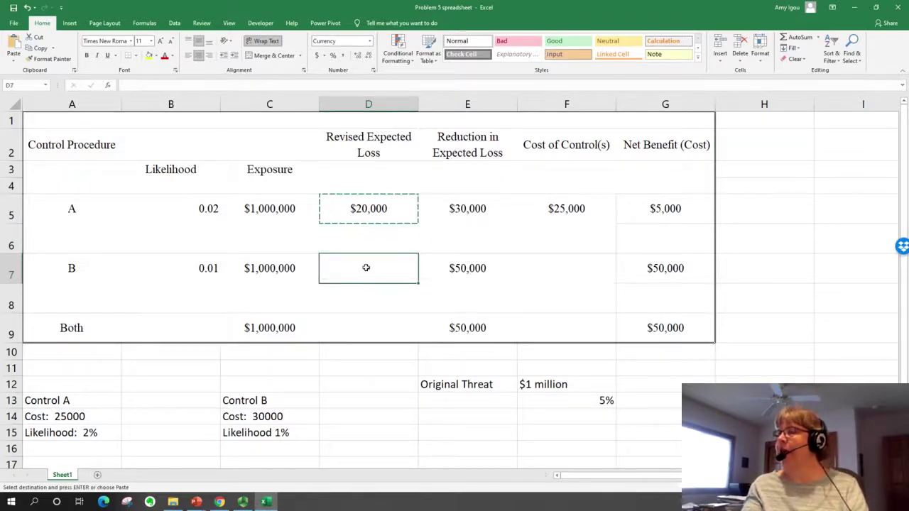
key("ctrl+v")
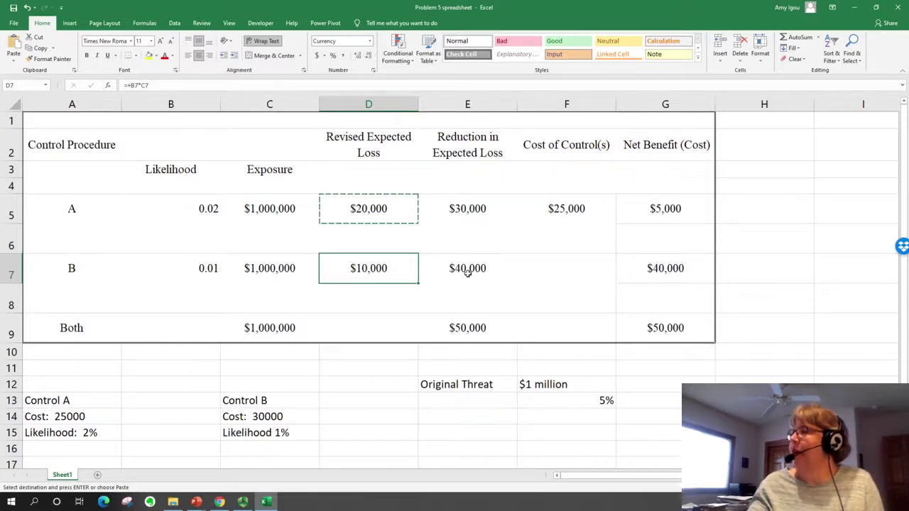
Set Control B's cost to 30000 in F7 and verify the G7 net benefit formula.
left_click(564, 276)
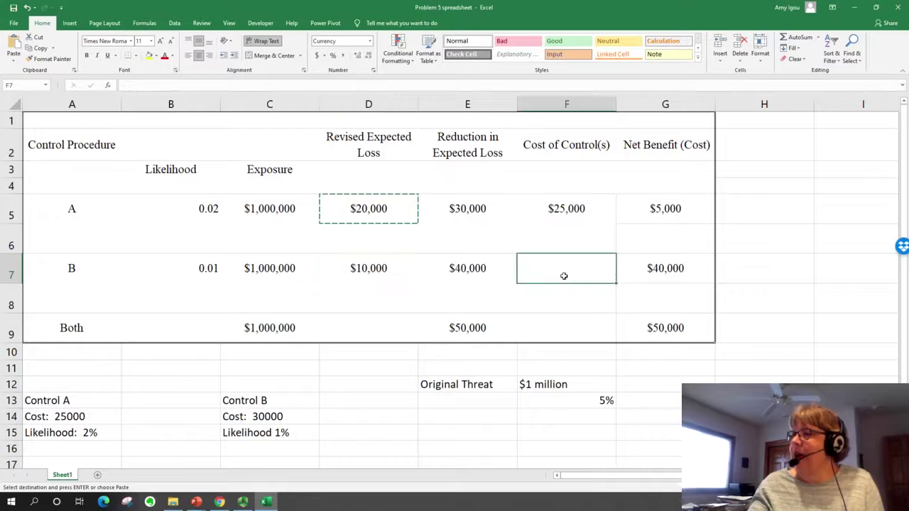
type("30000")
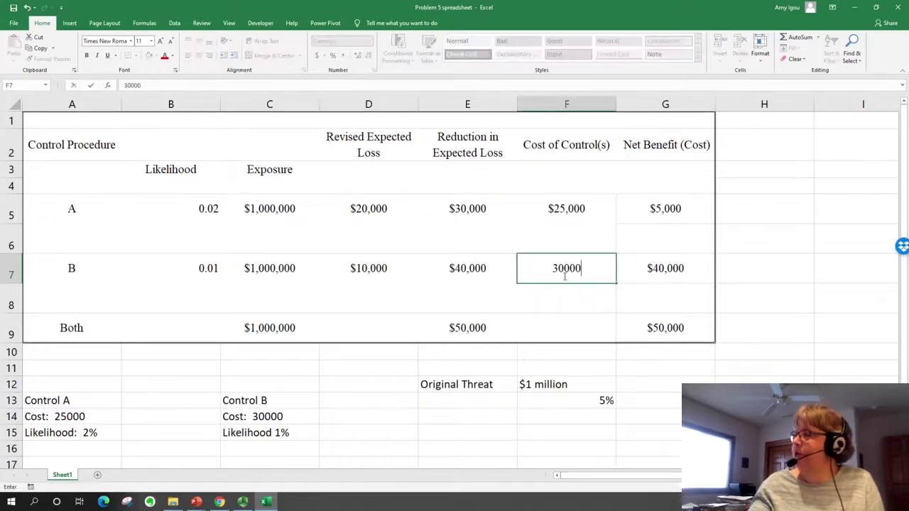
key("Return")
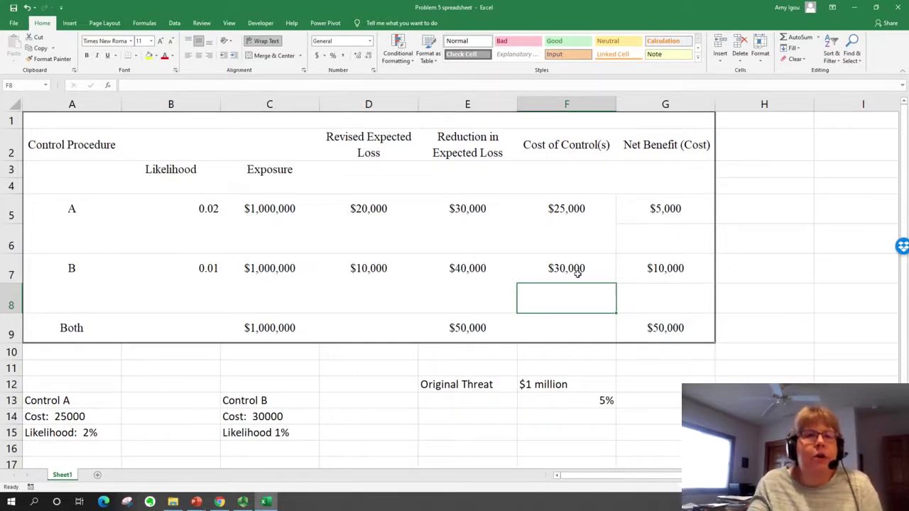
left_click(653, 273)
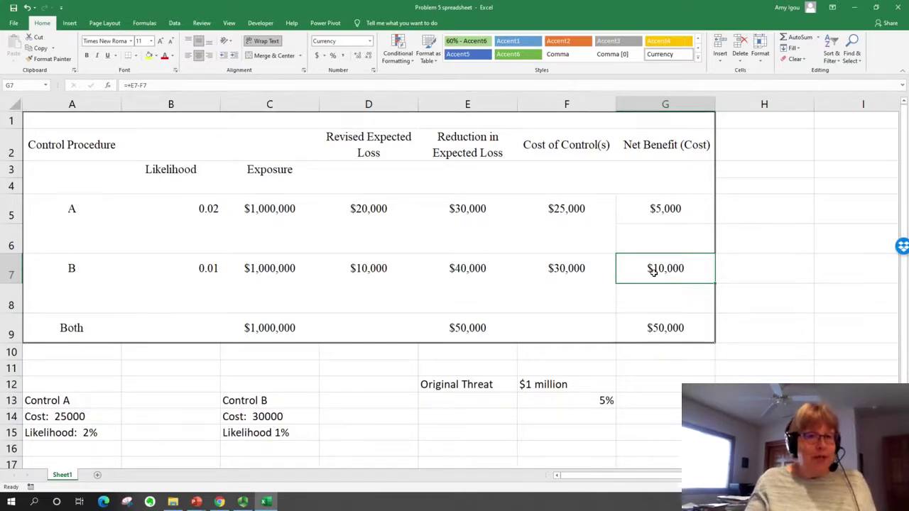
Enter 0.001 as the Both likelihood in B9 and compute D9 as =B9*C9.
left_click(180, 333)
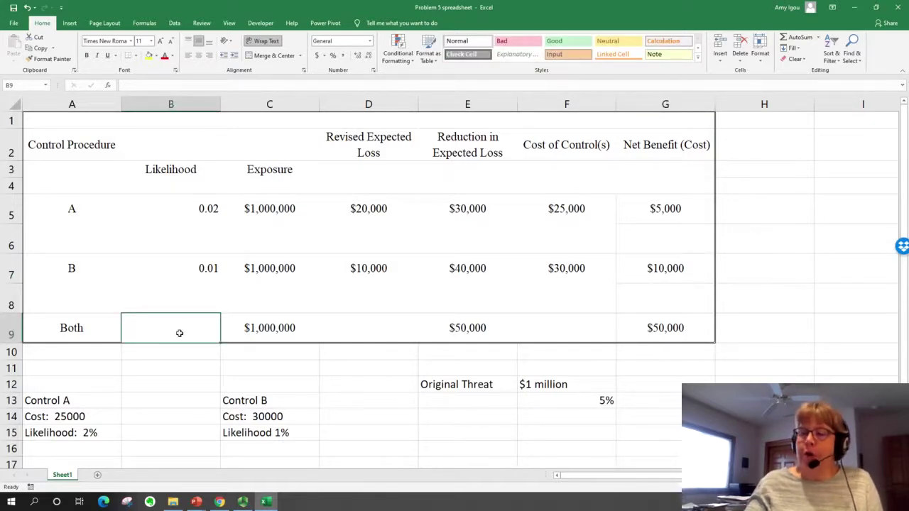
type(".001")
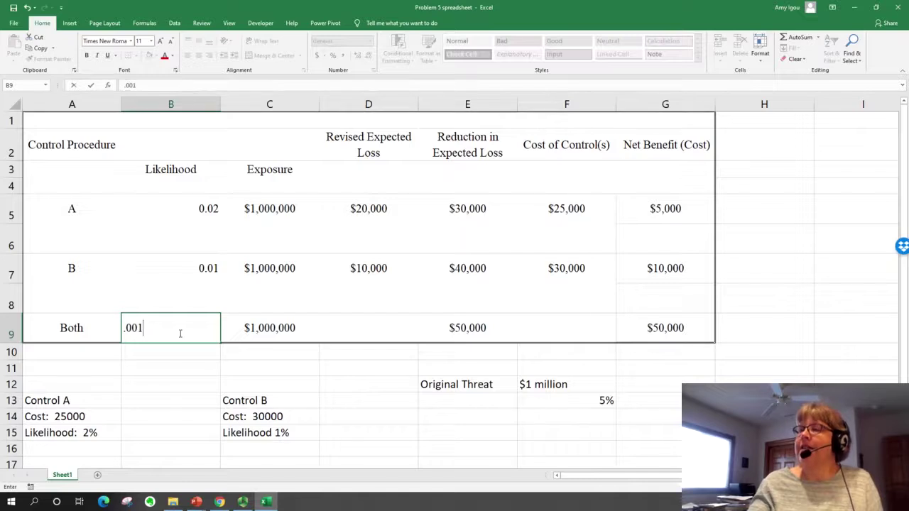
key("Return")
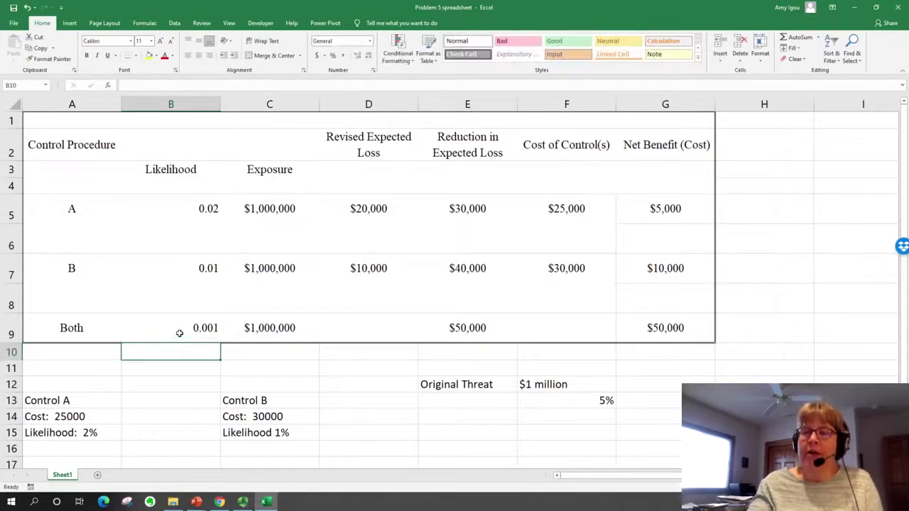
key("Up")
key("Right")
key("Right")
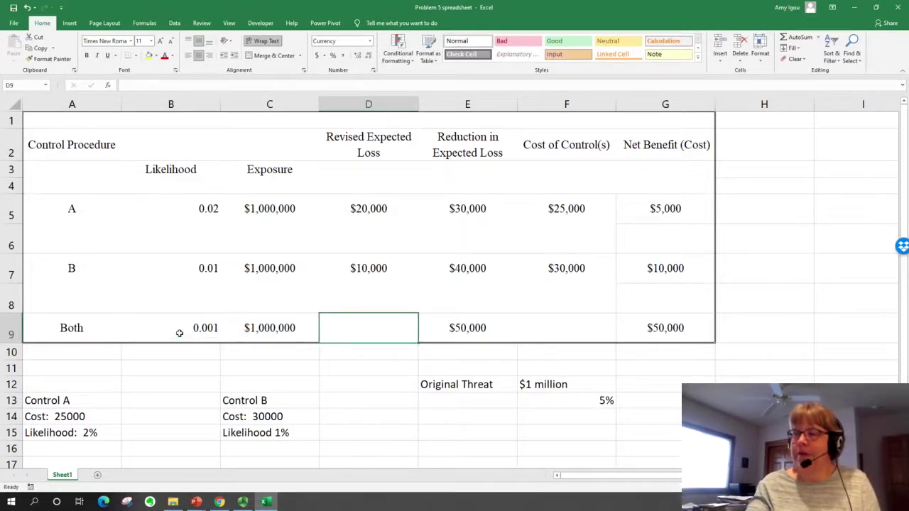
type("+")
key("Left")
key("Left")
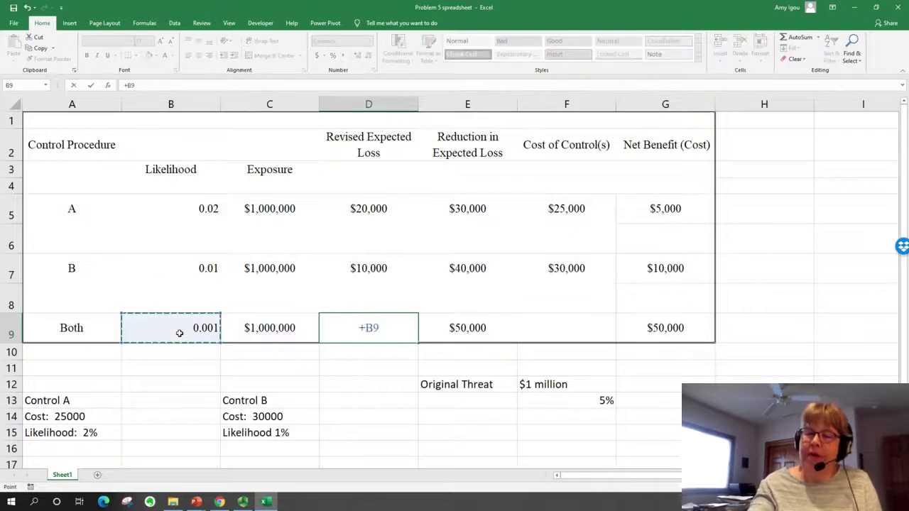
type("*")
key("Left")
key("Return")
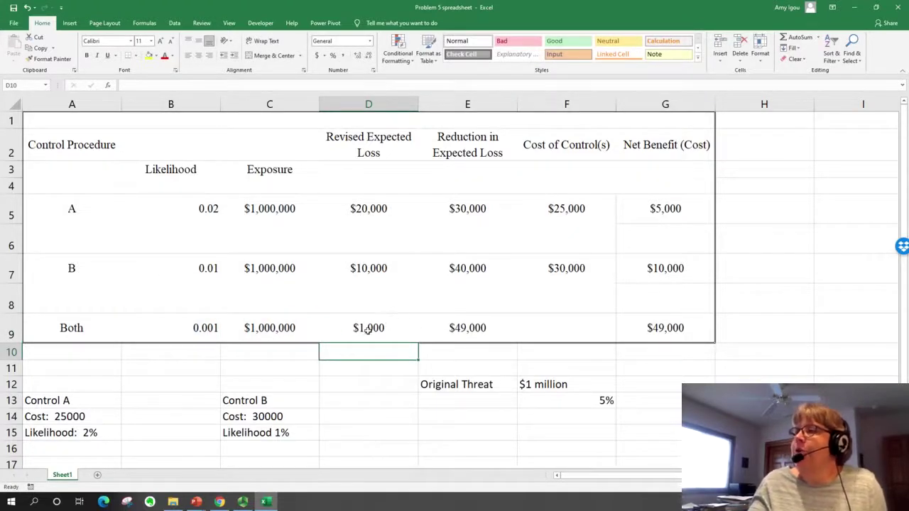
Check E9's reduction formula and set the combined control cost in F9 to 55000.
left_click(453, 328)
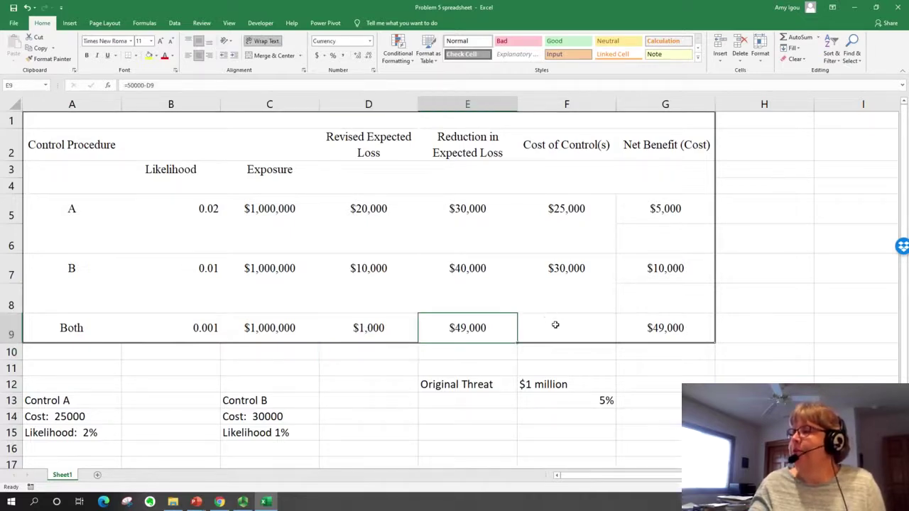
left_click(547, 327)
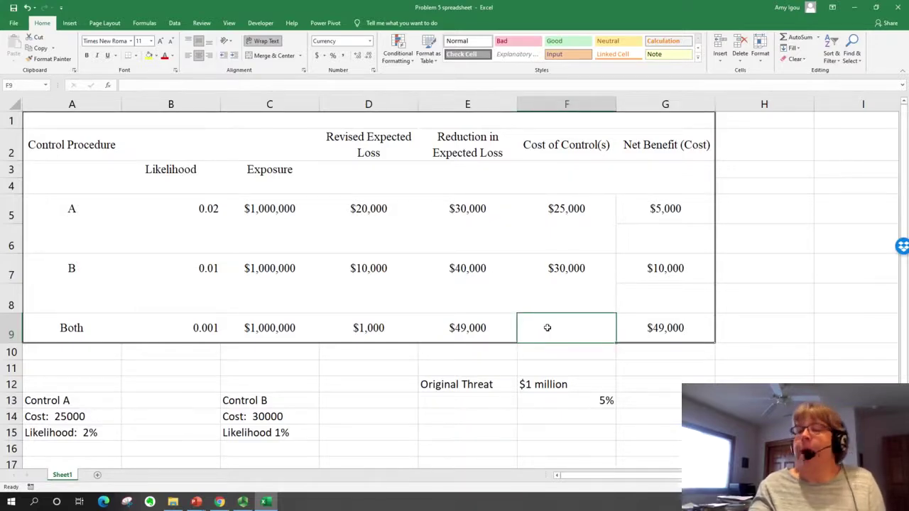
type("55000")
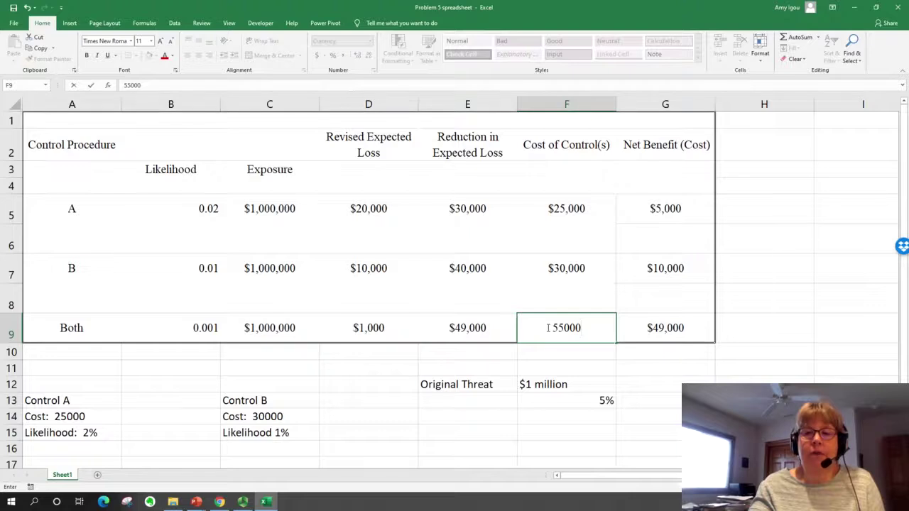
key("Return")
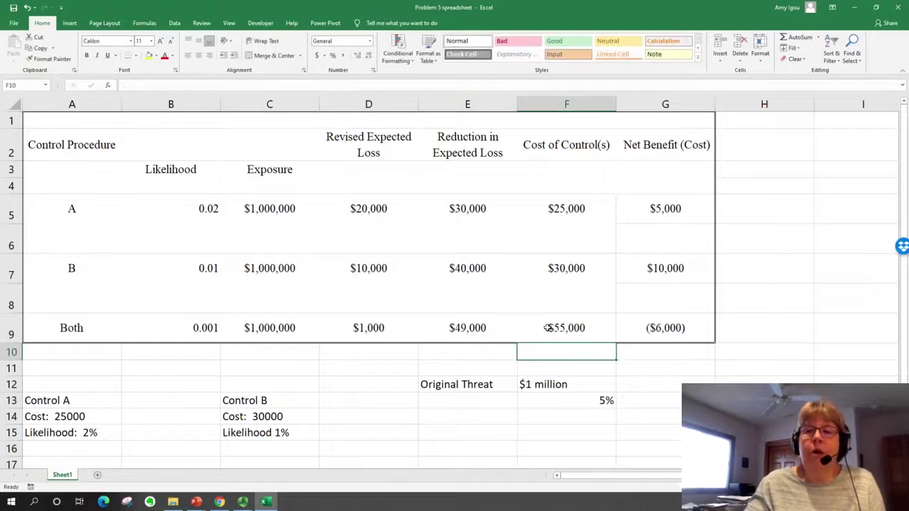